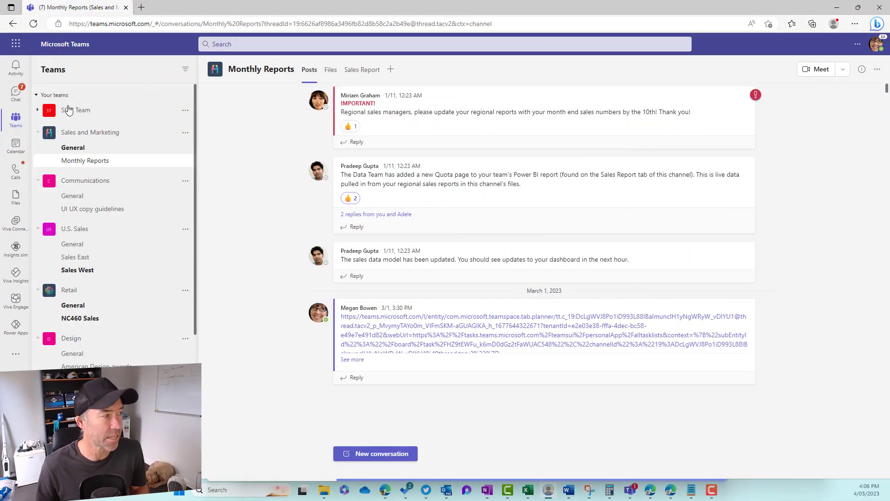
# Find and add the Payments (preview) app, then scroll to its Stripe and PayPal cards
pyautogui.click(16, 356)
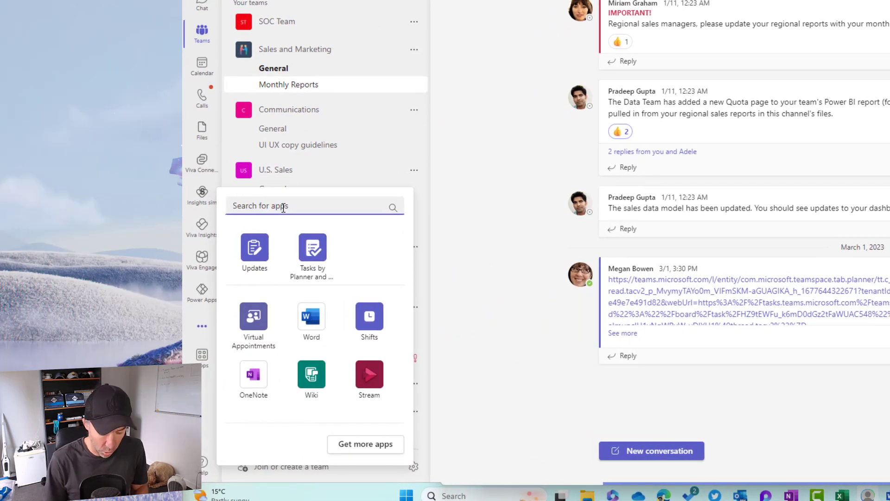
pyautogui.write('payments')
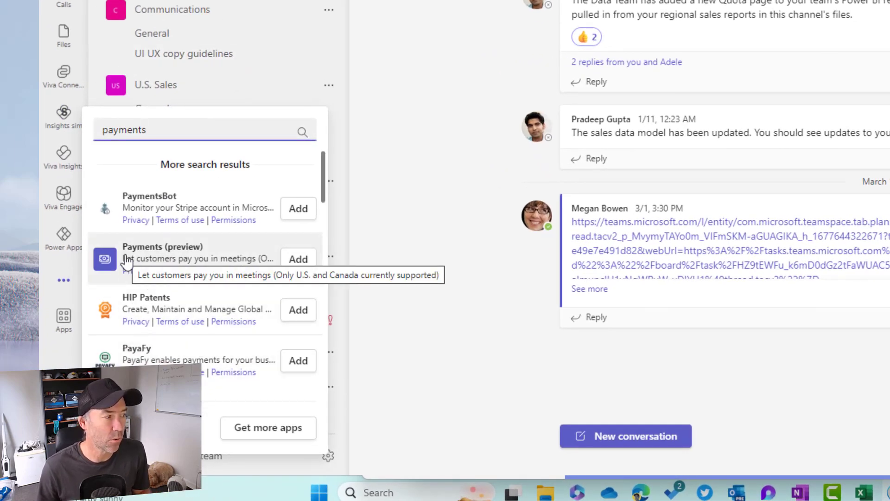
pyautogui.click(300, 263)
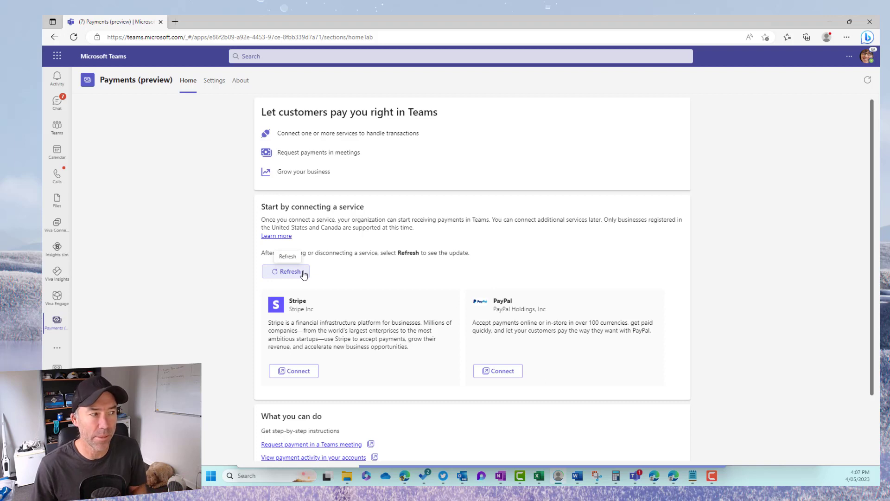
pyautogui.scroll(-1, 302, 276)
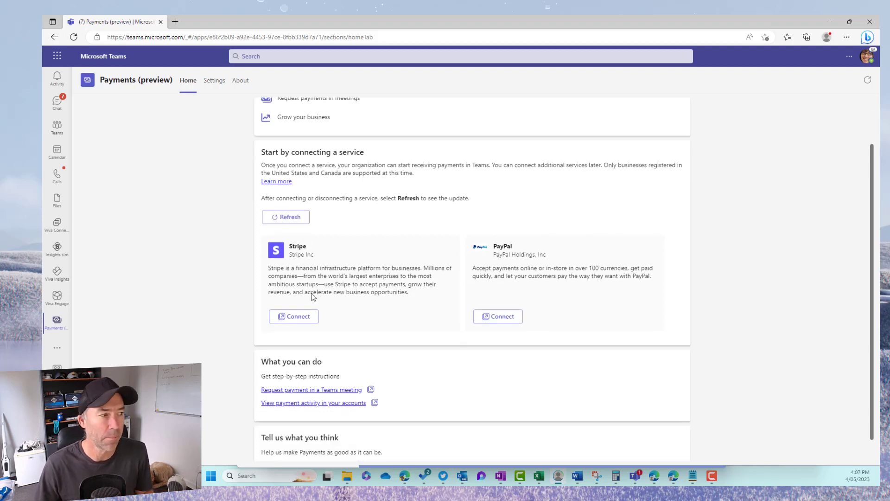
# Connect Stripe, log in, enter the phone verification code, and decline saving the password
pyautogui.click(291, 318)
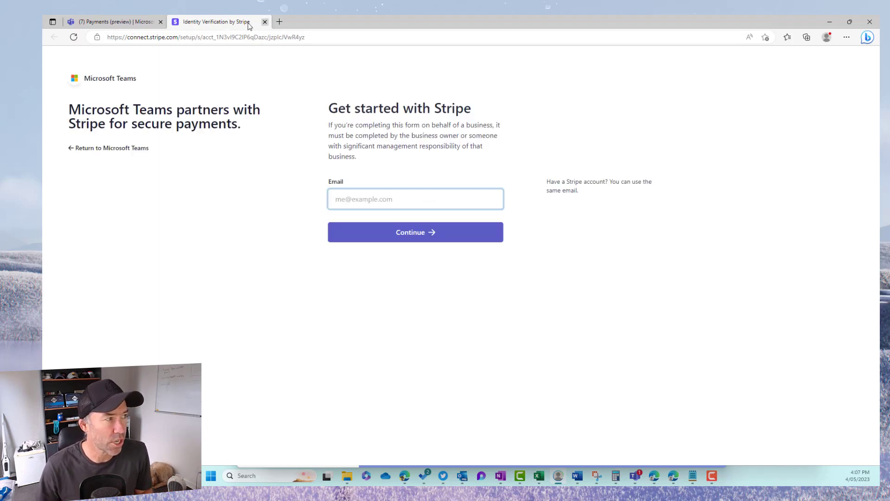
pyautogui.hotkey('ctrl', 'w')
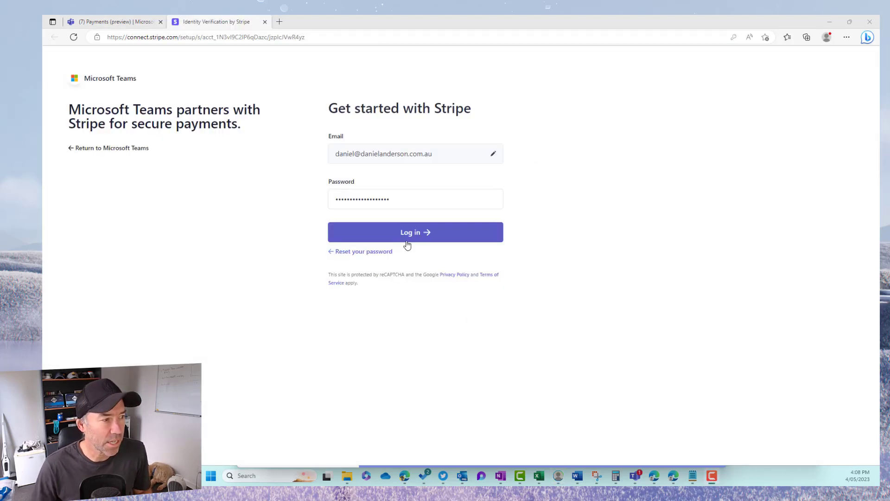
pyautogui.click(407, 240)
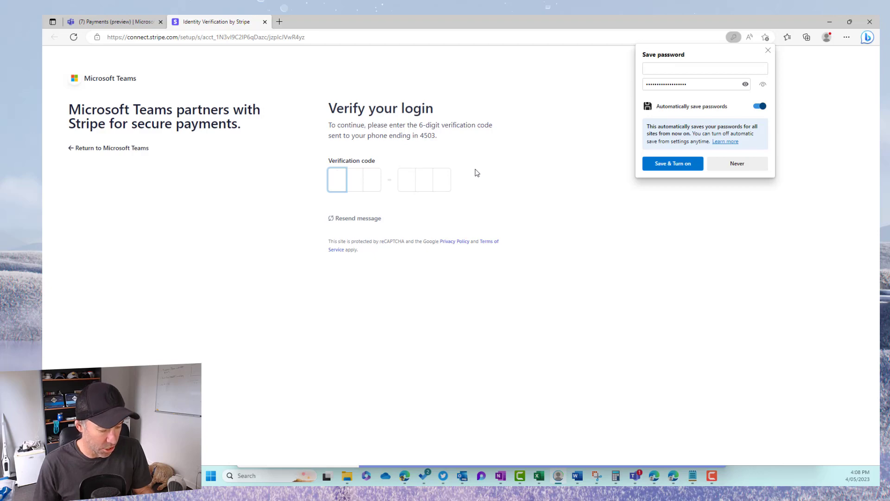
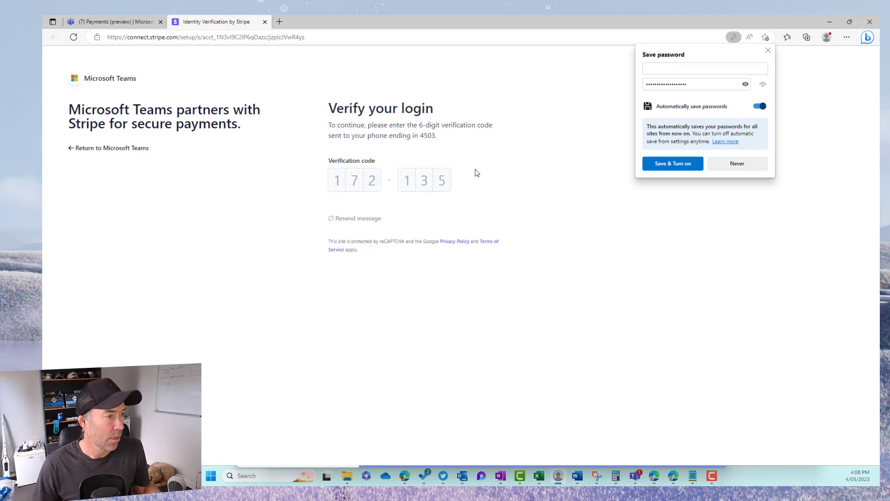
pyautogui.click(740, 165)
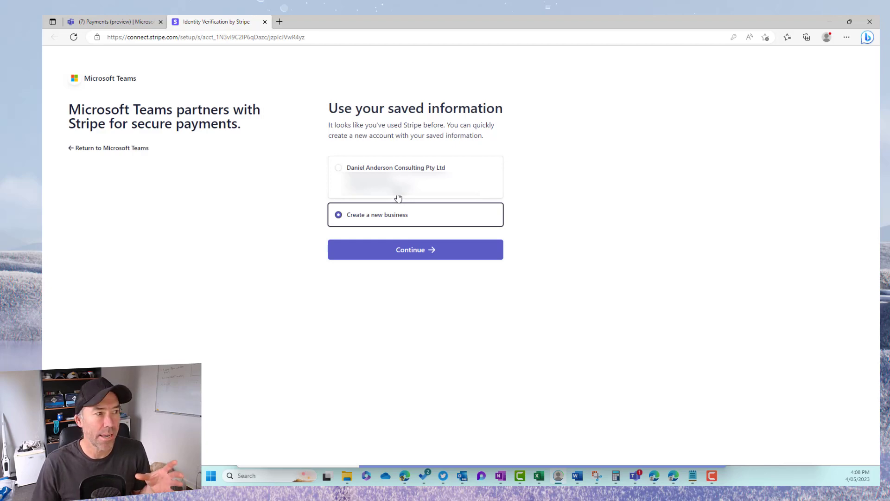
# Choose the existing consulting business, continue, and agree to and submit the Stripe setup
pyautogui.click(399, 189)
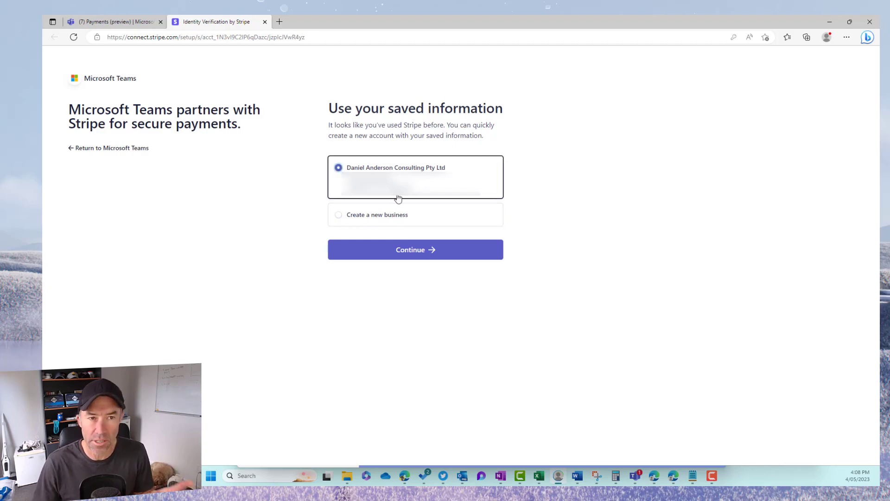
pyautogui.click(399, 257)
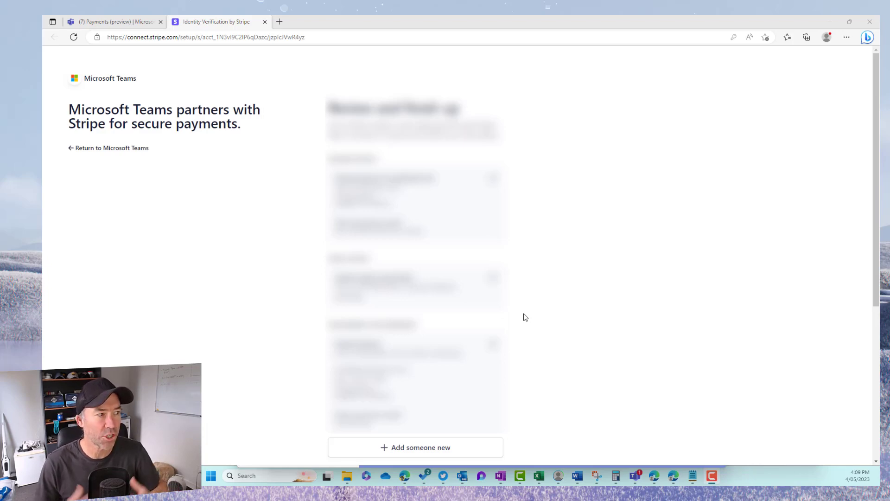
pyautogui.scroll(-5, 526, 318)
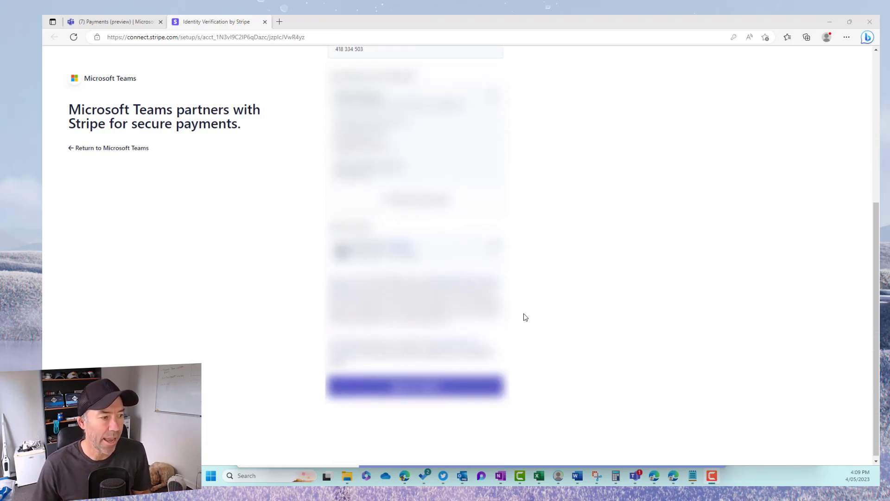
pyautogui.click(406, 390)
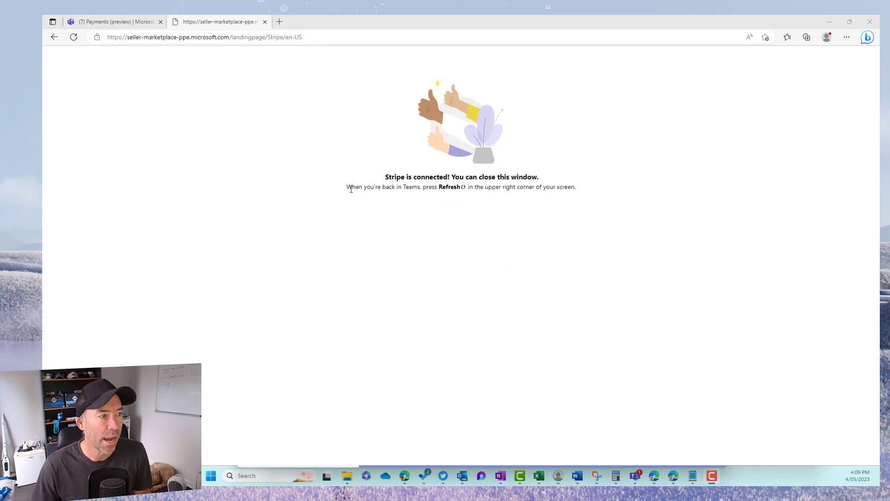
# Close the Stripe confirmation, refresh Payments to show Stripe connected, and switch to Calendar
pyautogui.moveTo(352, 187); pyautogui.dragTo(507, 186)
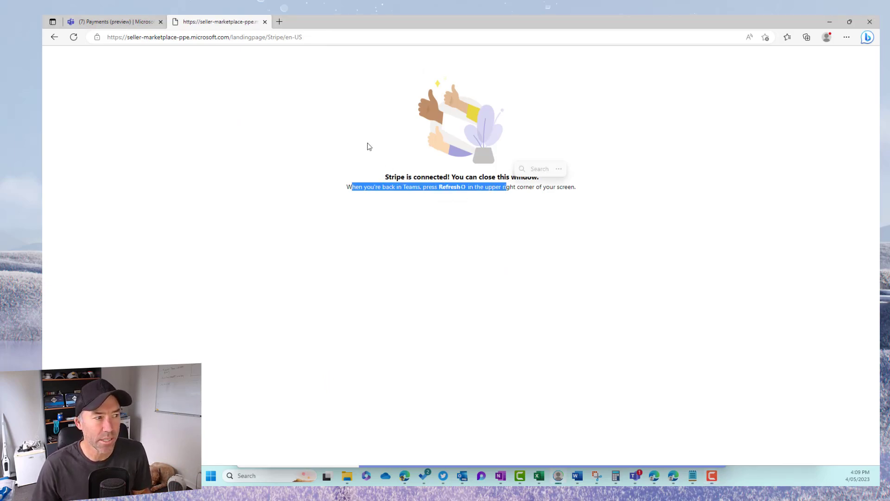
pyautogui.click(264, 21)
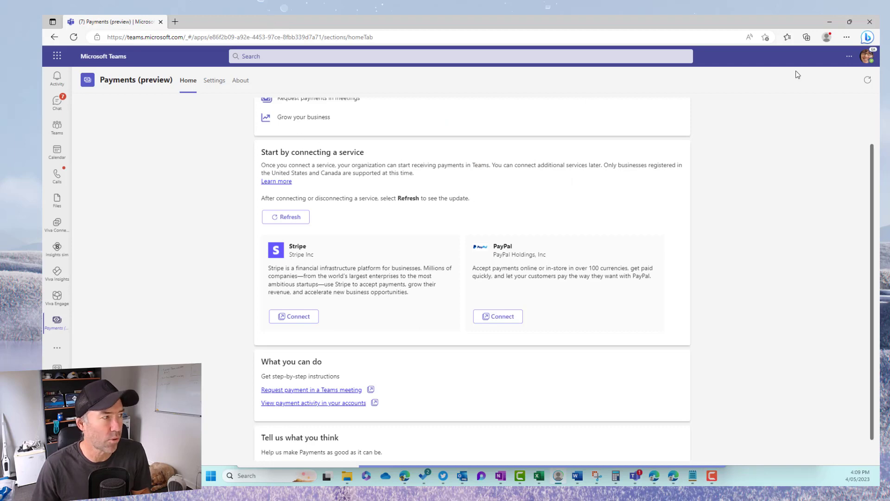
pyautogui.click(868, 80)
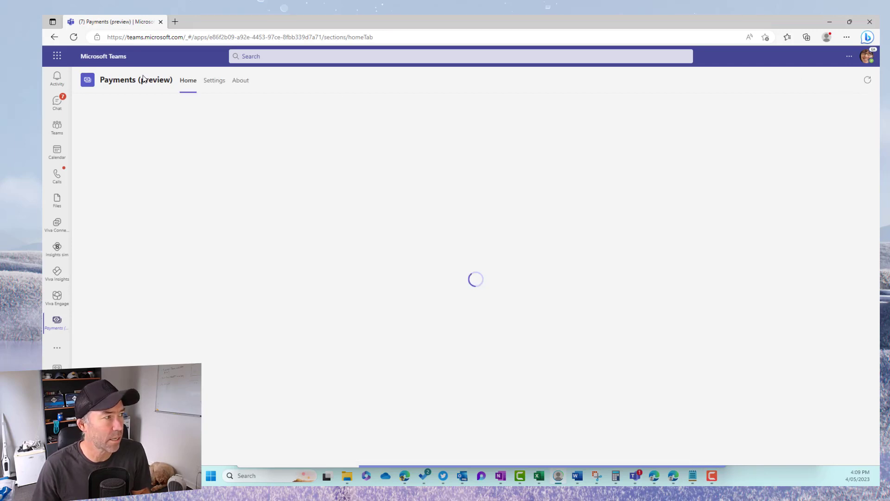
pyautogui.click(144, 79)
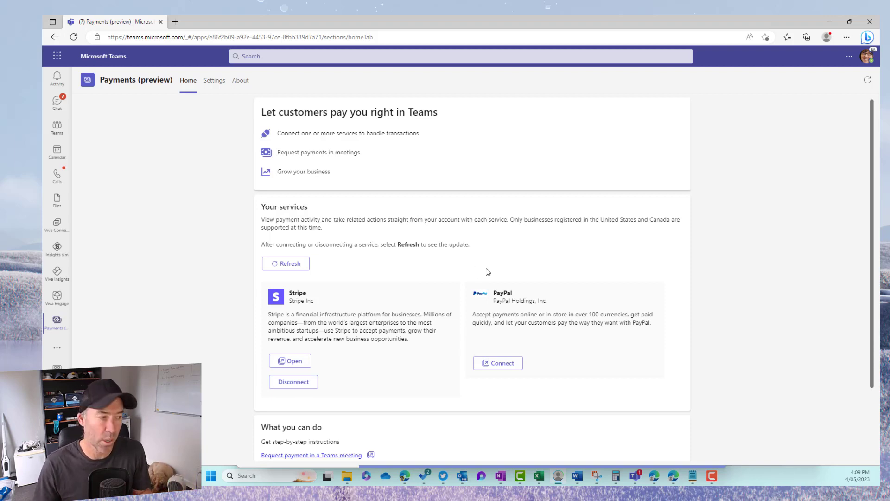
pyautogui.hotkey('ctrl', 'shift', '3')
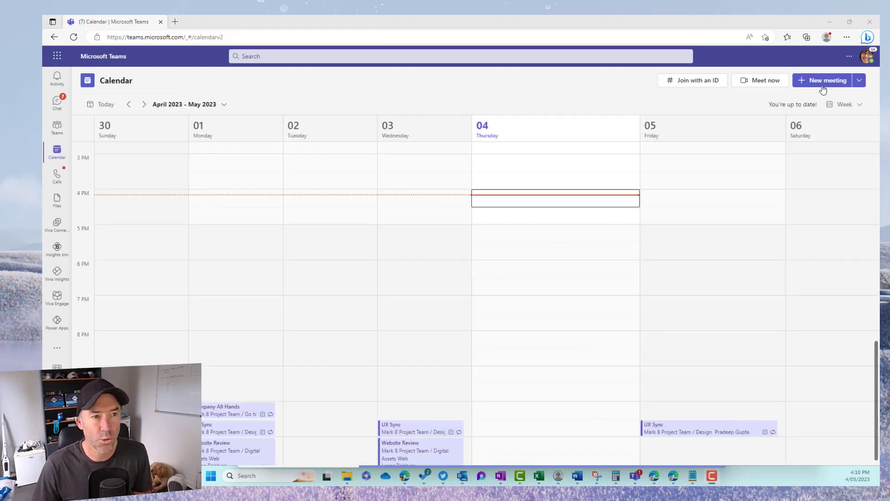
# Create a meeting titled 'Payment TEst', replacing the mistaken attendee with the guest's correct e-mail
pyautogui.click(823, 88)
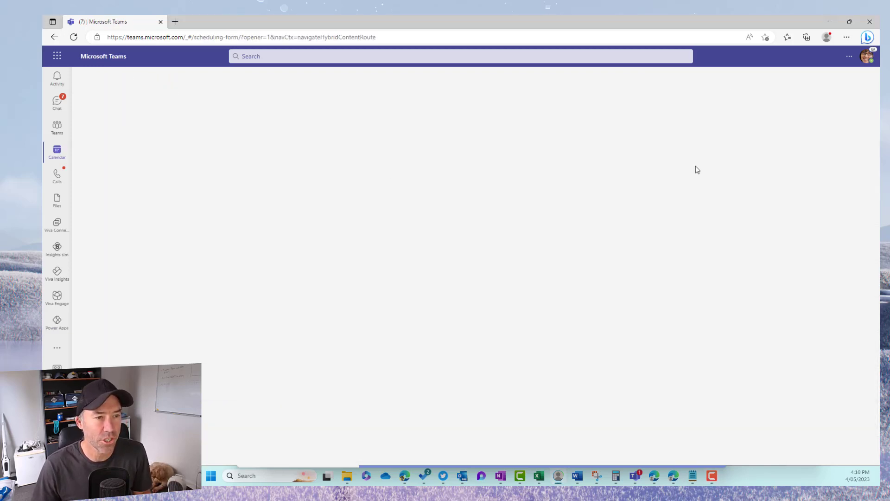
pyautogui.write('Payment TEst')
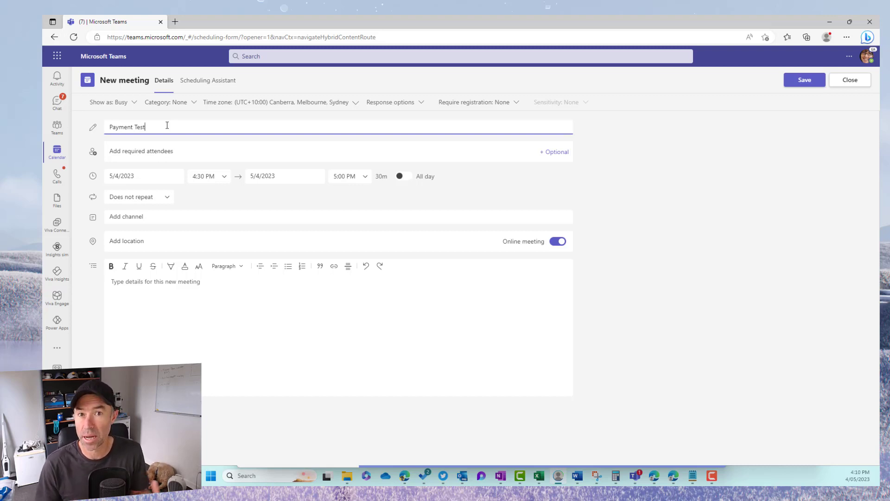
pyautogui.click(141, 151)
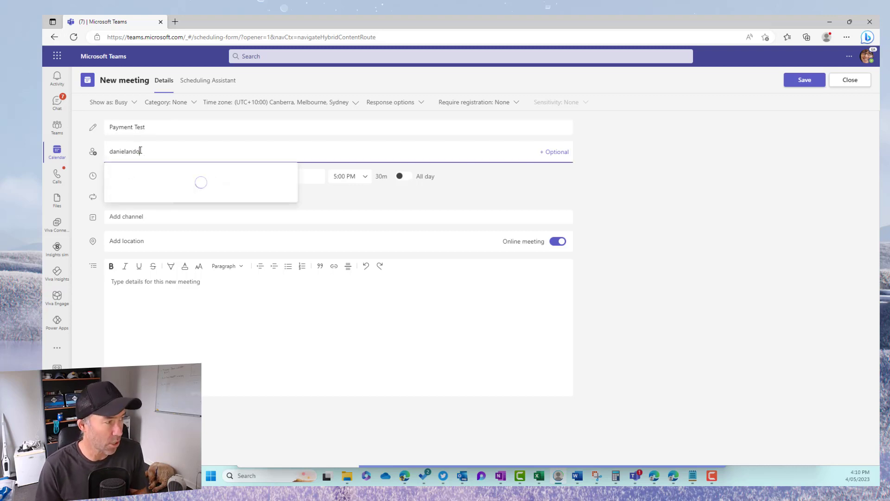
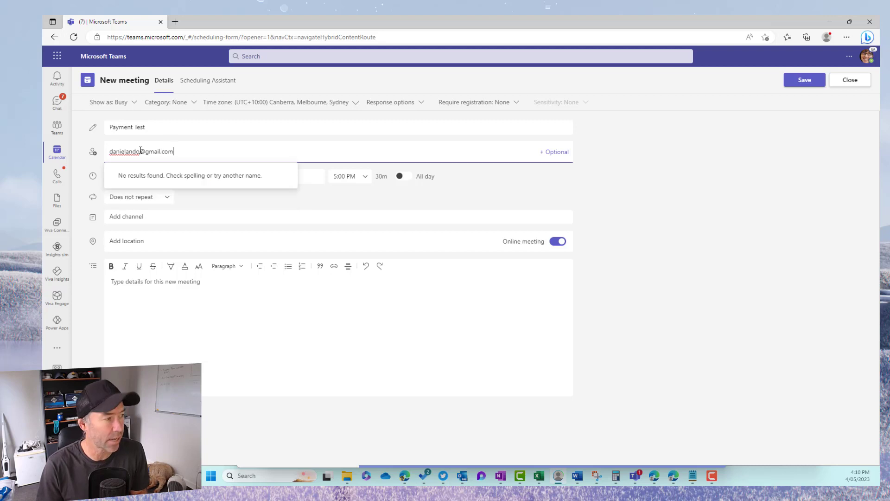
pyautogui.hotkey('ctrl', 'a')
pyautogui.press('Return')
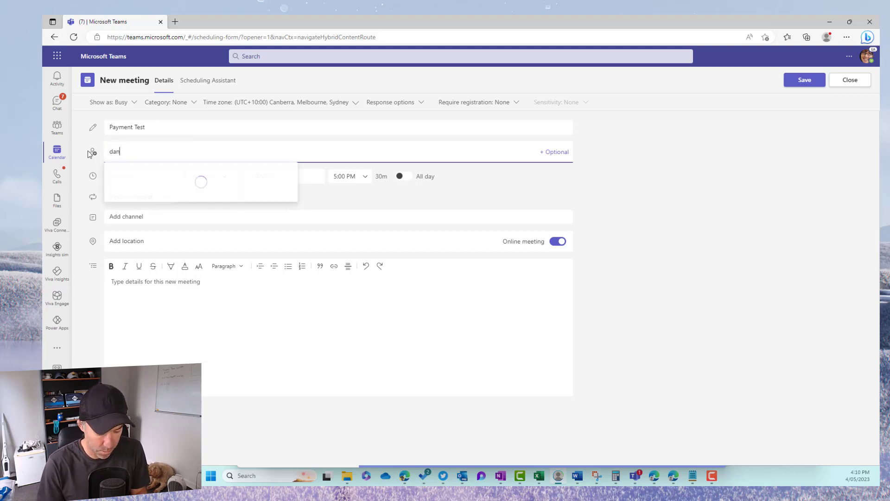
pyautogui.write('e')
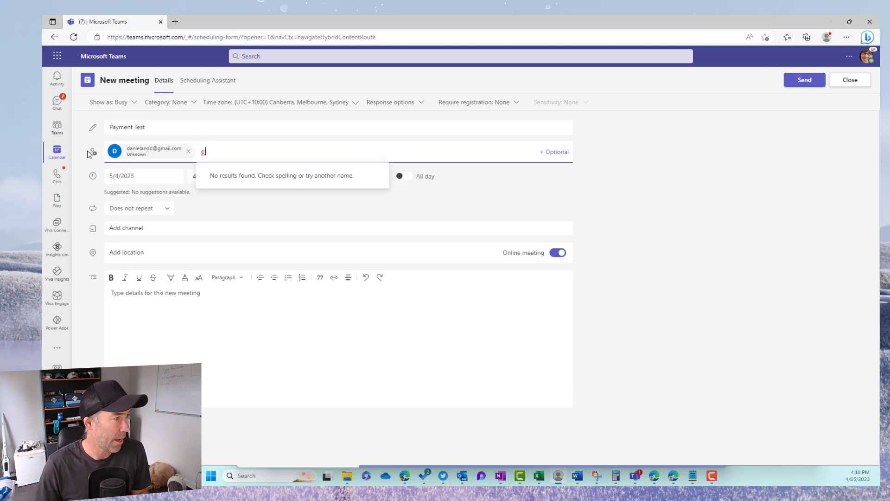
pyautogui.click(188, 152)
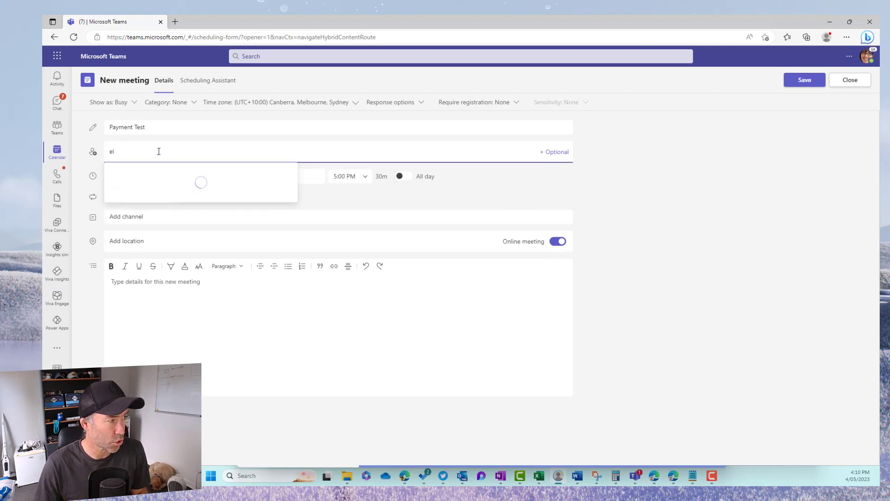
pyautogui.press('BackSpace')
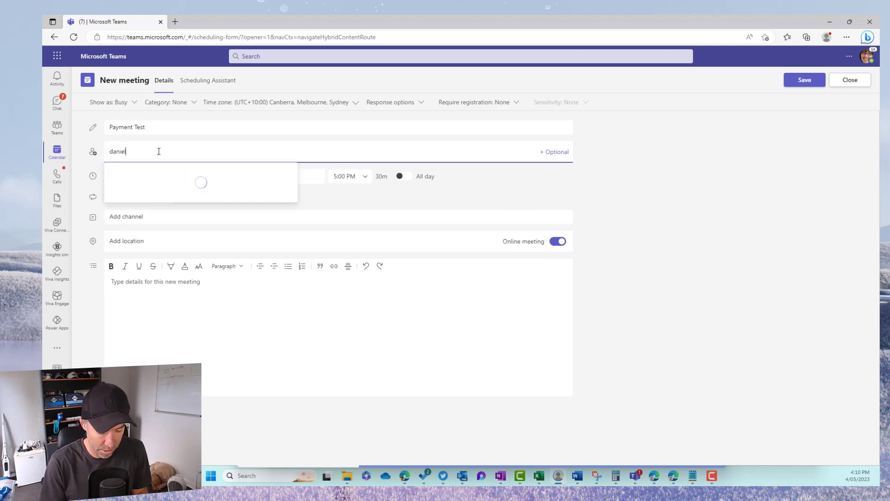
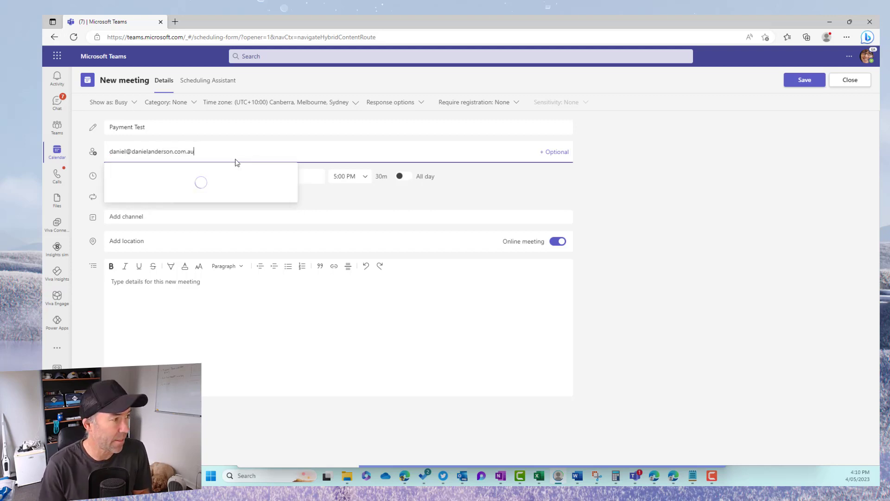
pyautogui.click(222, 175)
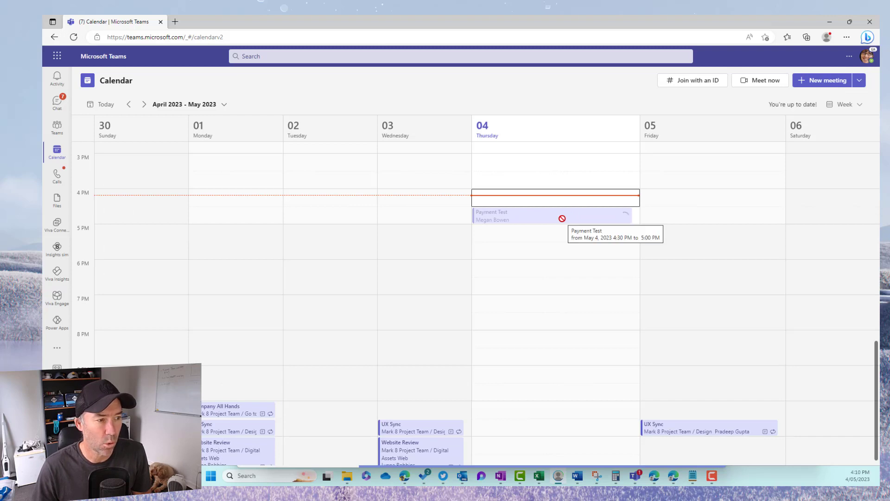
# Join the Payment Test meeting from both host and guest windows with mic and camera off
pyautogui.click(509, 218)
pyautogui.click(665, 194)
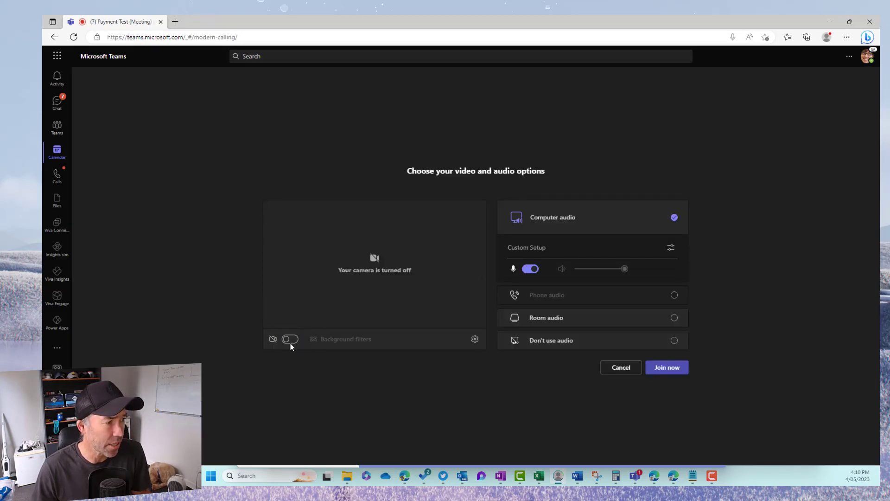
pyautogui.click(531, 269)
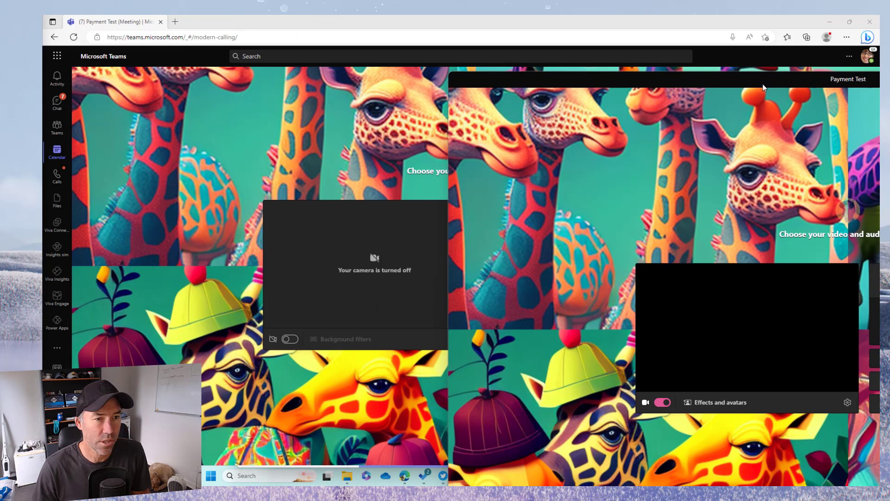
pyautogui.moveTo(763, 84); pyautogui.dragTo(518, 74)
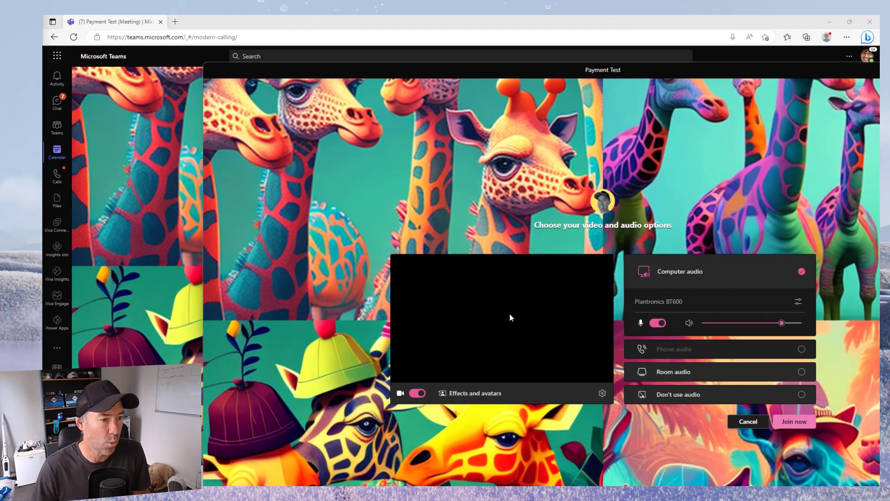
pyautogui.click(658, 323)
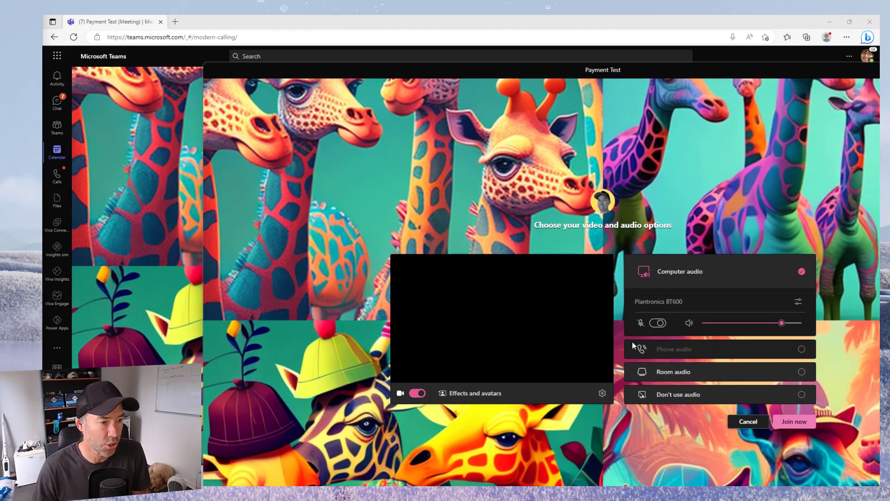
pyautogui.click(417, 394)
pyautogui.click(793, 422)
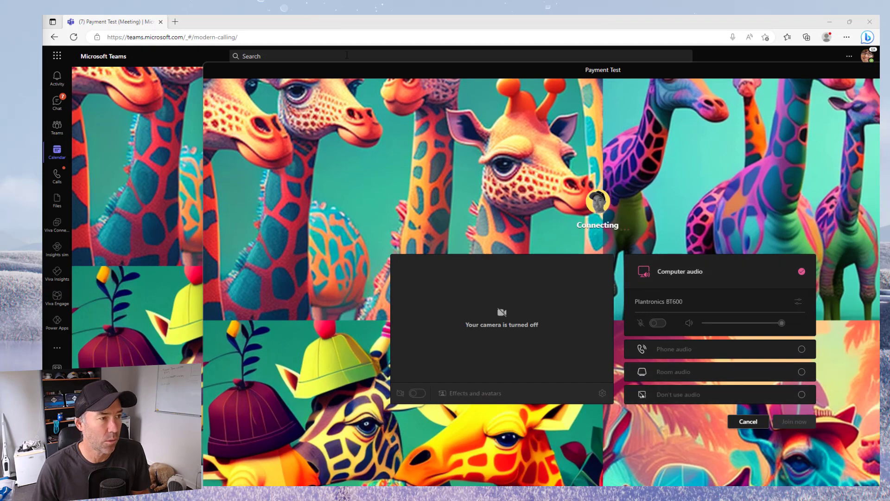
pyautogui.moveTo(254, 76); pyautogui.dragTo(829, 65)
pyautogui.click(667, 368)
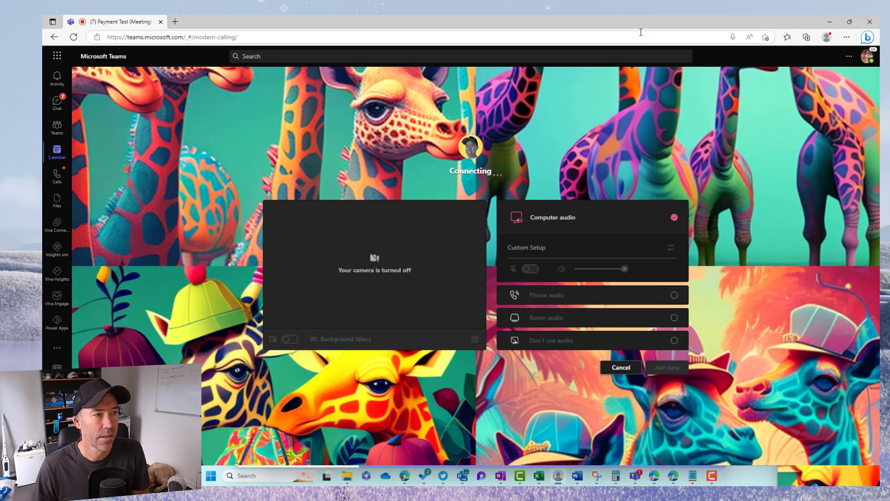
# Resize the meeting window, minimize covering windows, and admit the guest from the lobby
pyautogui.moveTo(515, 22); pyautogui.dragTo(343, 54)
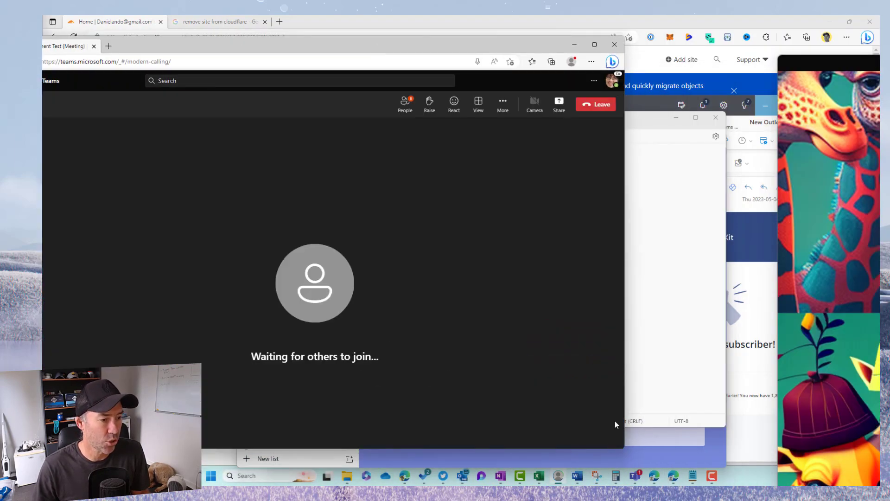
pyautogui.moveTo(539, 43); pyautogui.dragTo(655, 38)
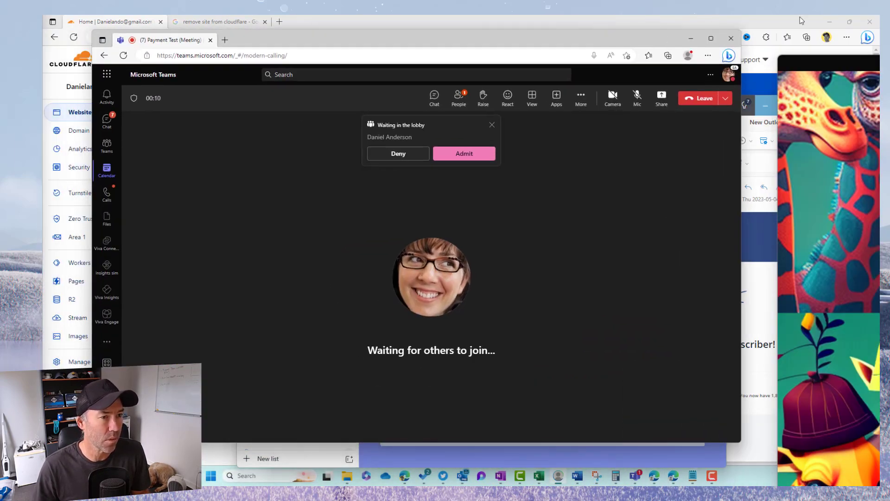
pyautogui.click(829, 18)
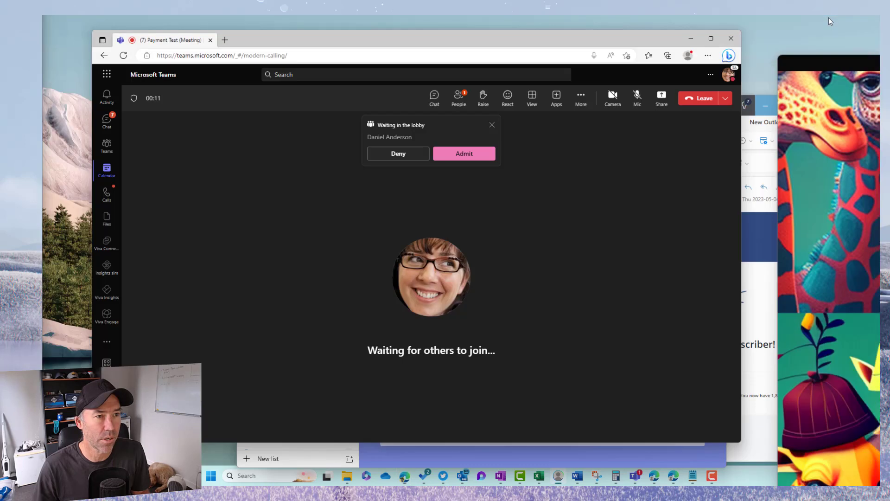
pyautogui.click(770, 107)
pyautogui.click(770, 106)
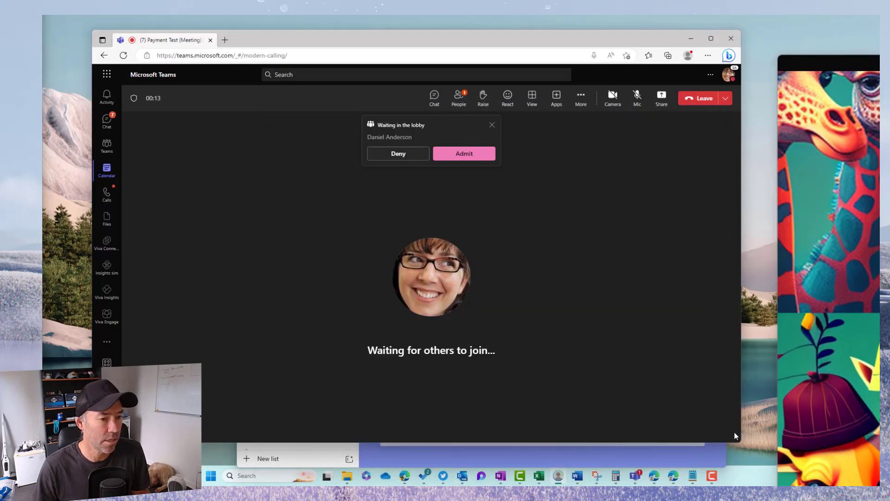
pyautogui.moveTo(736, 443); pyautogui.dragTo(552, 449)
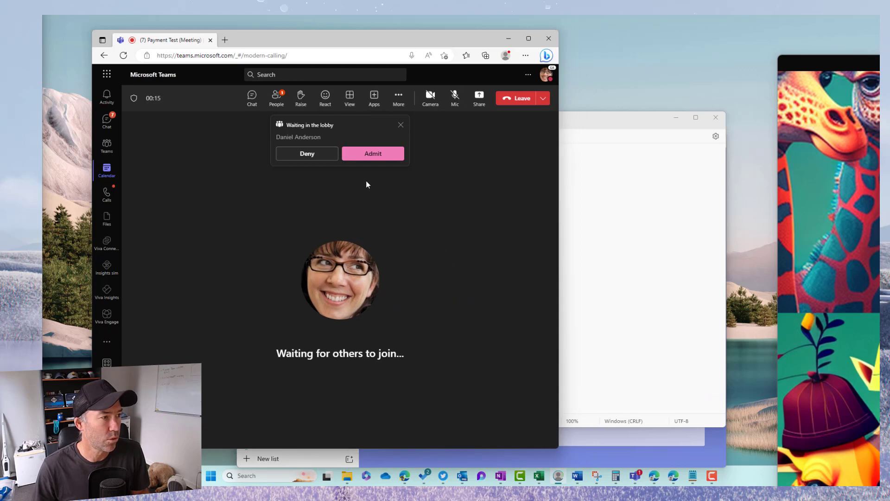
pyautogui.click(372, 155)
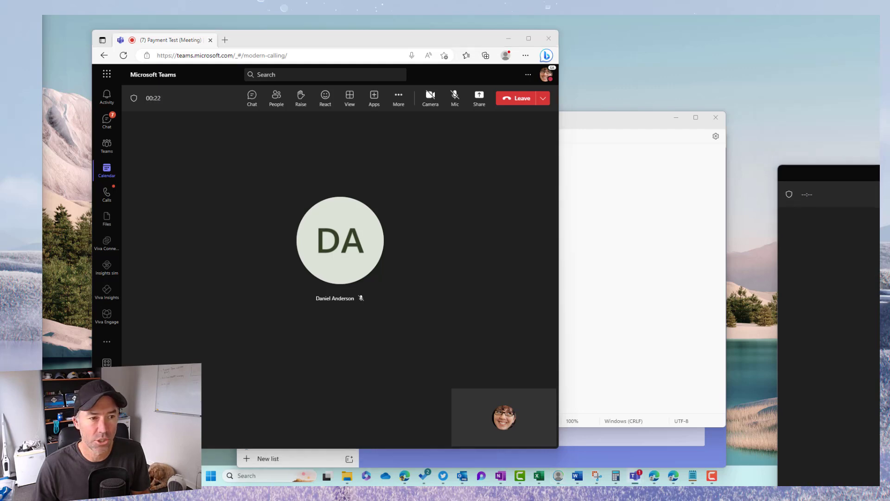
# Position the guest's and host's meeting windows side by side, bringing each to the front
pyautogui.moveTo(879, 174); pyautogui.dragTo(754, 77)
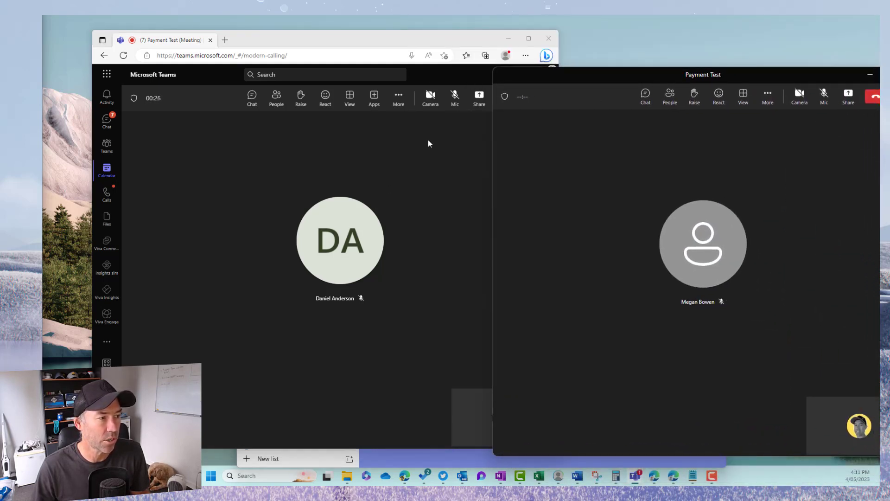
pyautogui.moveTo(266, 36); pyautogui.dragTo(222, 25)
pyautogui.click(666, 78)
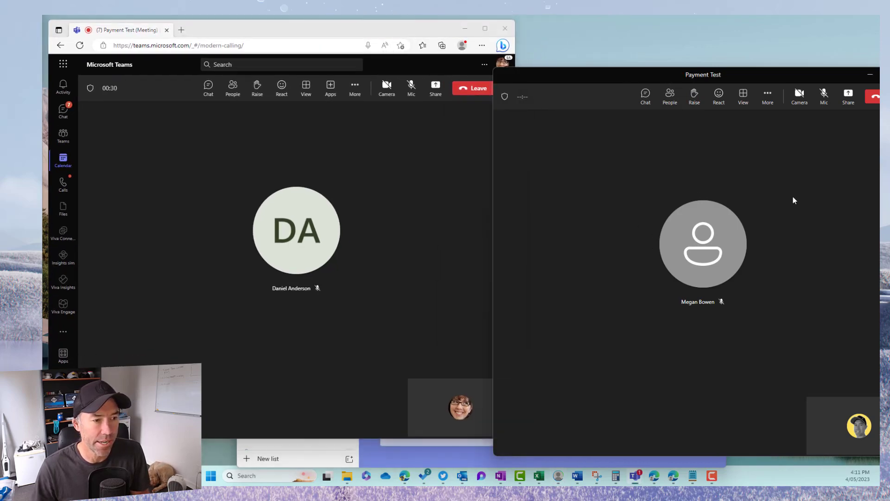
pyautogui.click(383, 33)
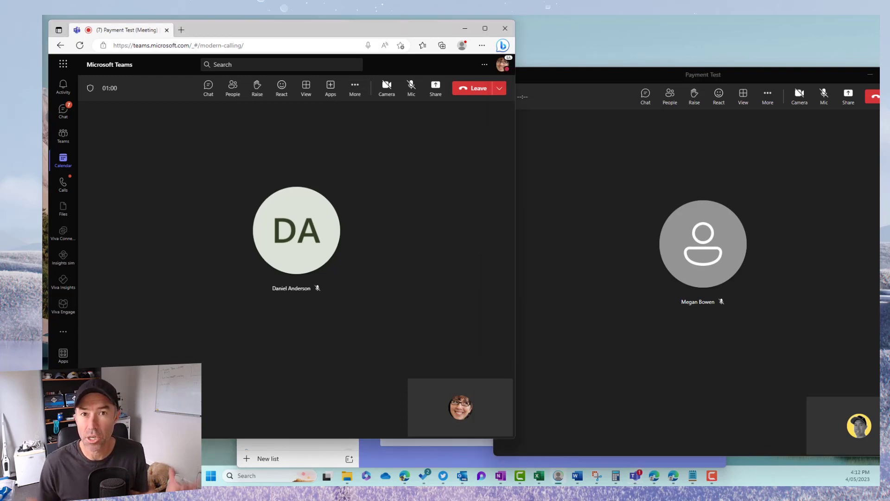
# In the meeting chat, dismiss the outside-organization notice and add Payments (preview) via More apps
pyautogui.click(208, 86)
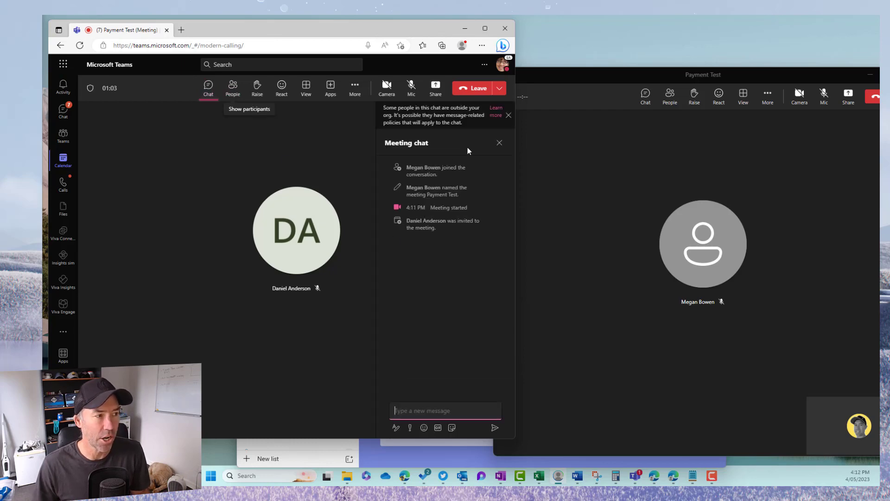
pyautogui.click(508, 115)
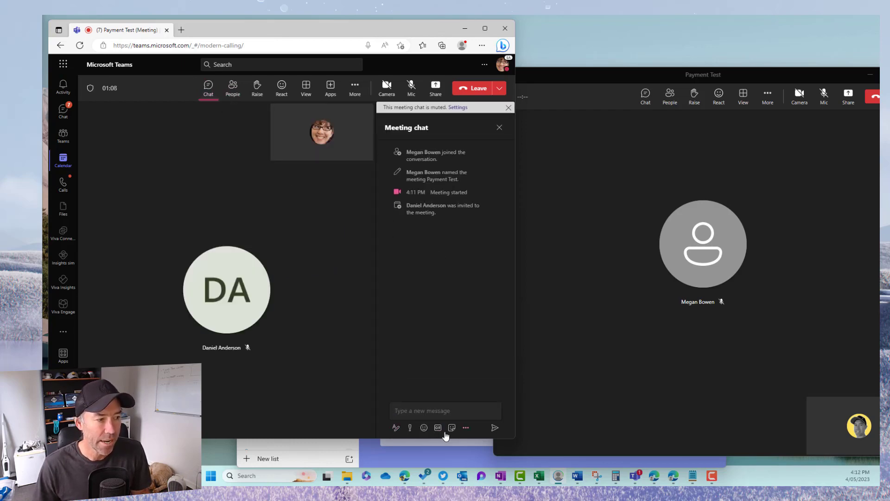
pyautogui.click(467, 429)
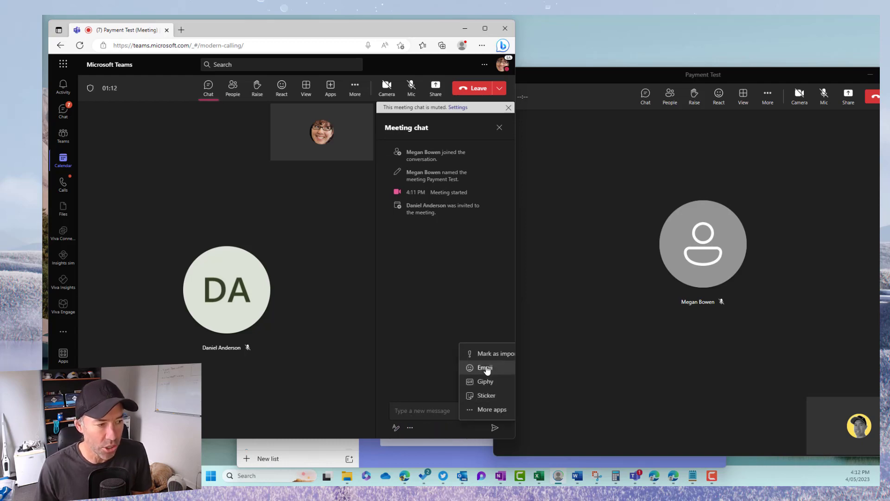
pyautogui.click(487, 410)
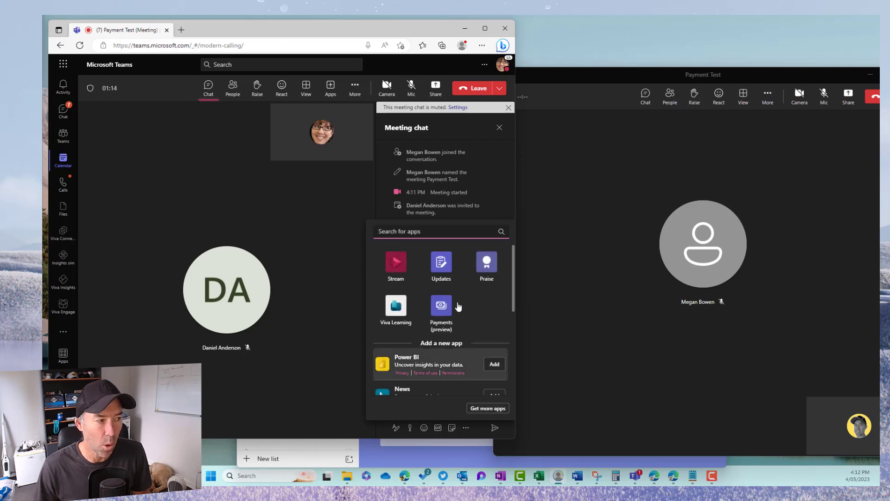
pyautogui.click(441, 307)
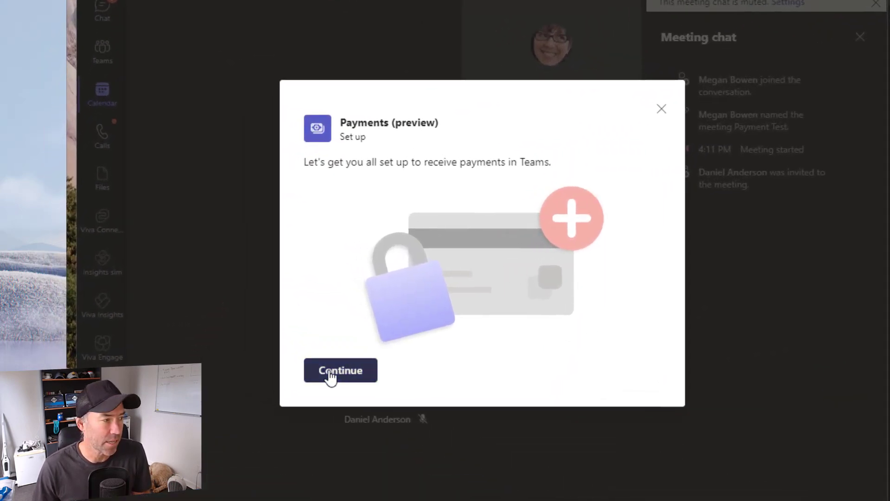
# Continue past the setup welcome and select the meeting attendee as the payment recipient
pyautogui.click(330, 372)
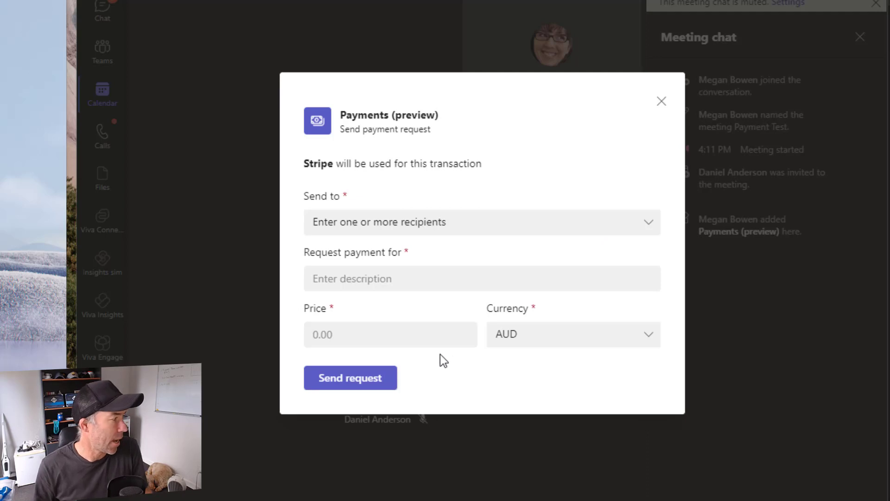
pyautogui.click(345, 223)
pyautogui.click(325, 261)
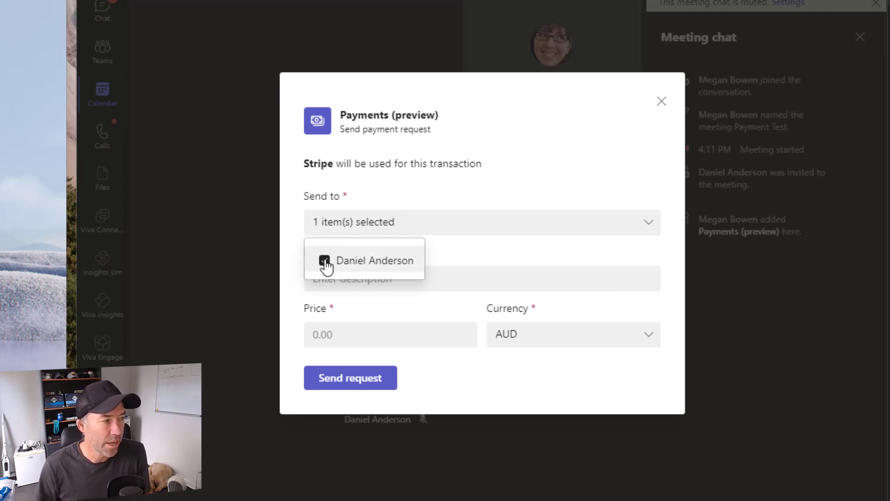
pyautogui.click(453, 194)
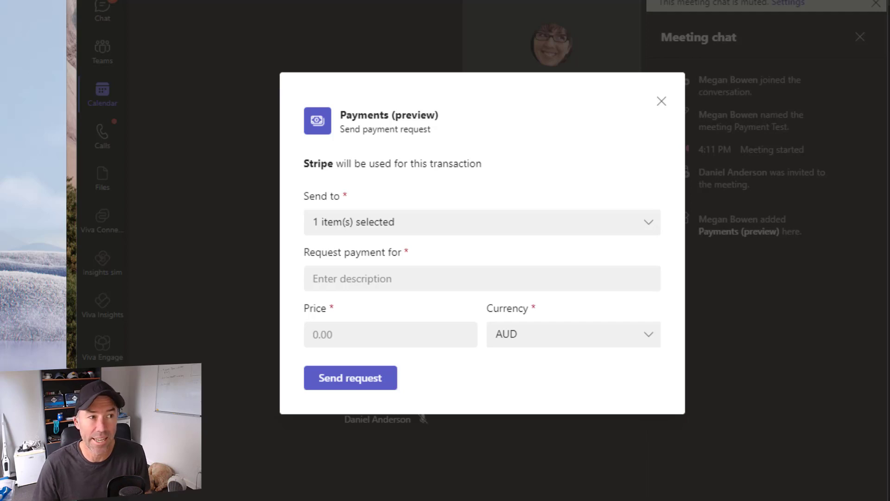
# Enter 'Consulting' as the description and 10 as the price, then send the request
pyautogui.click(411, 278)
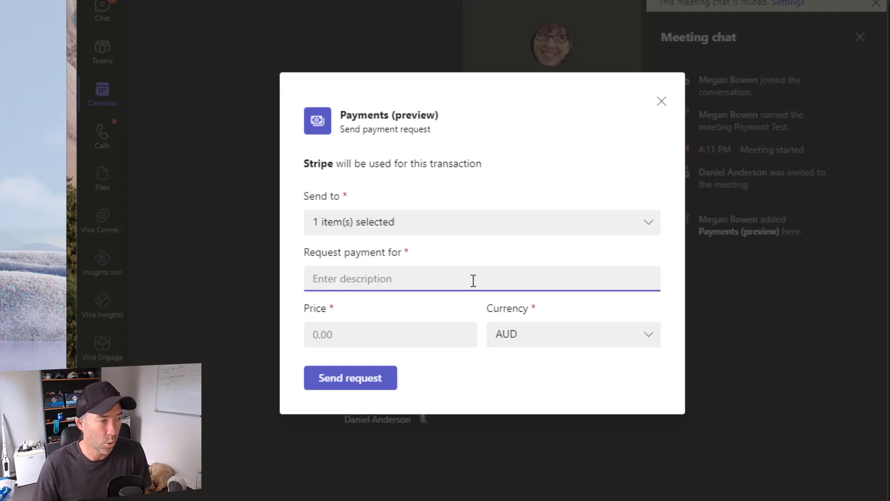
pyautogui.write('Consulting')
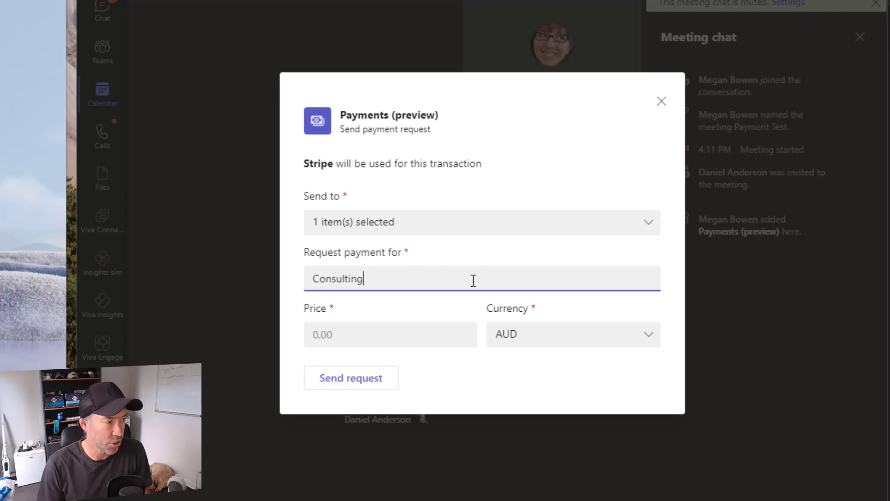
pyautogui.press('Tab')
pyautogui.write('10')
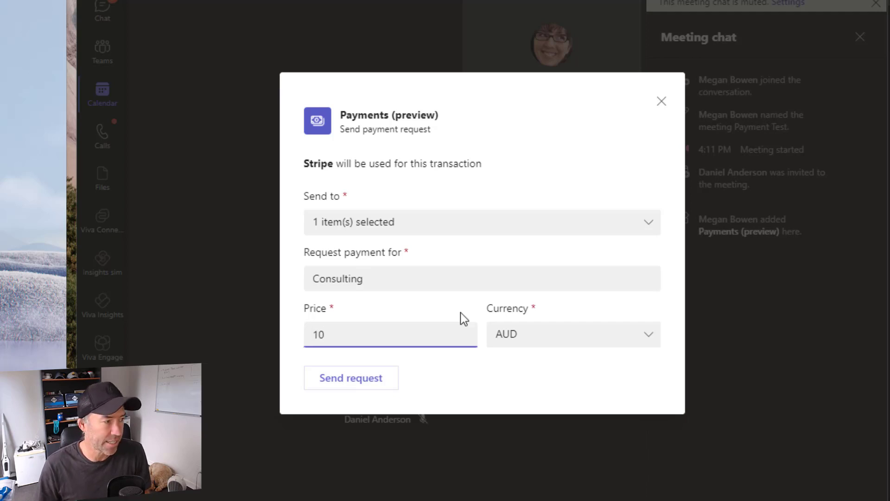
pyautogui.click(339, 378)
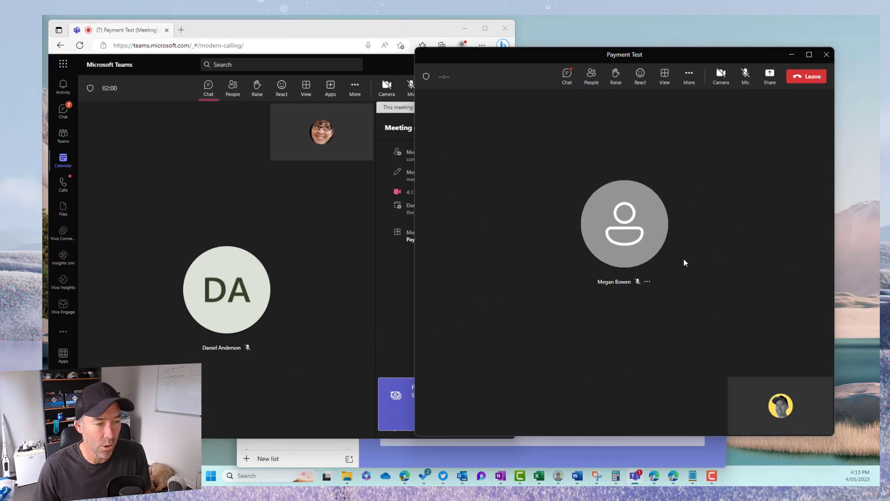
# Open the guest's meeting chat, refresh the Payments card, and reposition the guest's call window
pyautogui.click(568, 77)
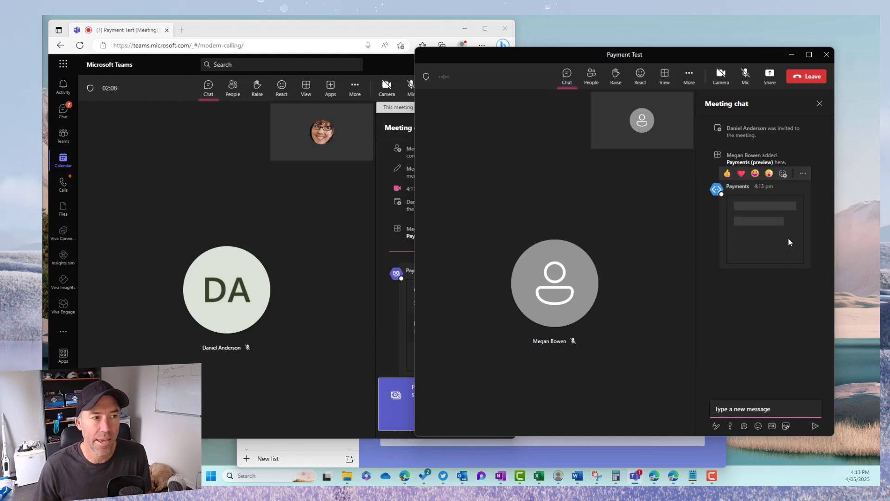
pyautogui.click(756, 211)
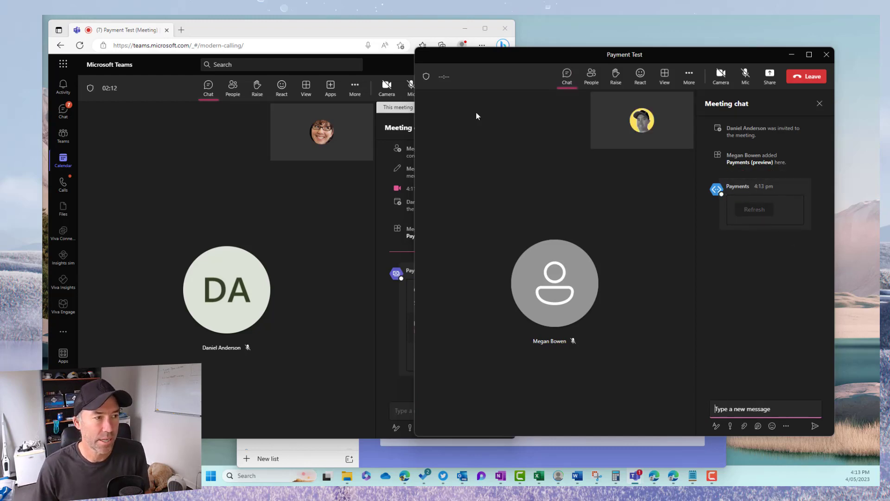
pyautogui.moveTo(477, 57); pyautogui.dragTo(531, 57)
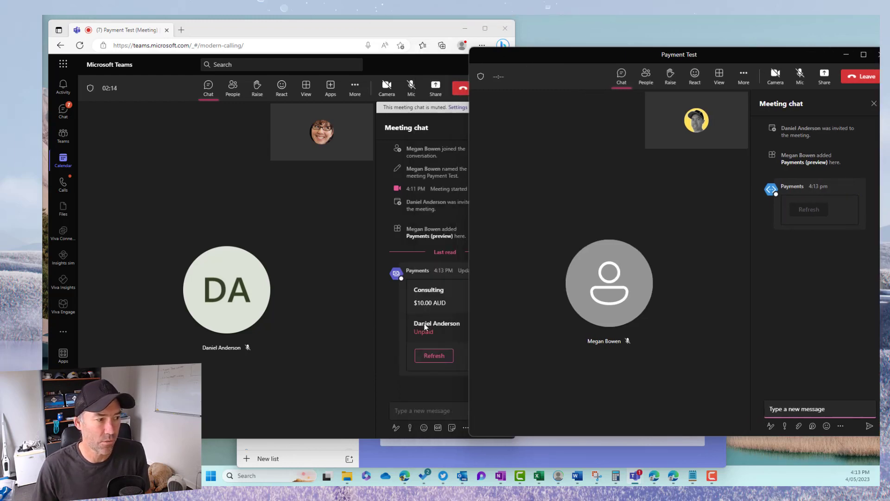
pyautogui.moveTo(759, 58); pyautogui.dragTo(709, 65)
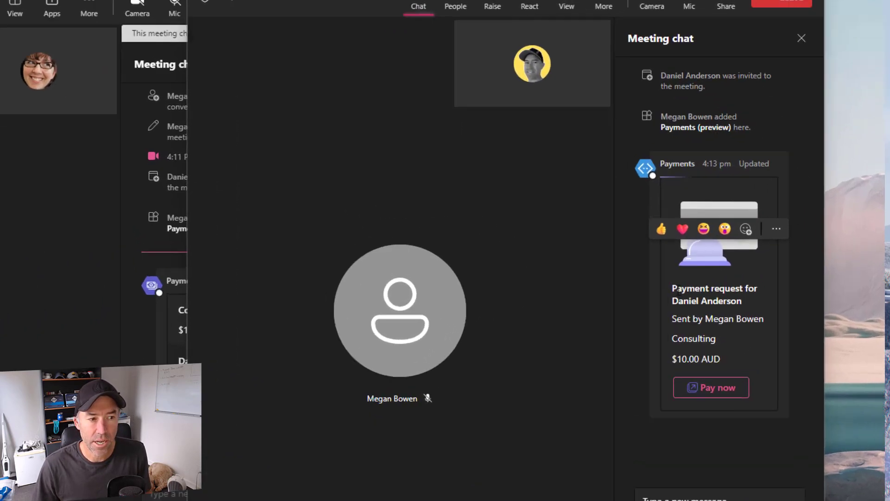
# Highlight the card's heading, payment request line, sender, and Consulting description
pyautogui.moveTo(741, 275); pyautogui.dragTo(774, 271)
pyautogui.moveTo(676, 301); pyautogui.dragTo(701, 319)
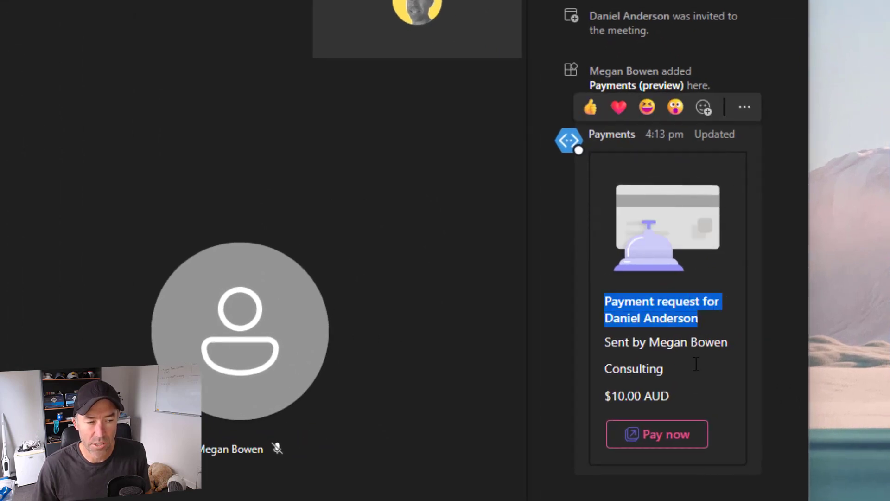
pyautogui.moveTo(611, 345); pyautogui.dragTo(687, 347)
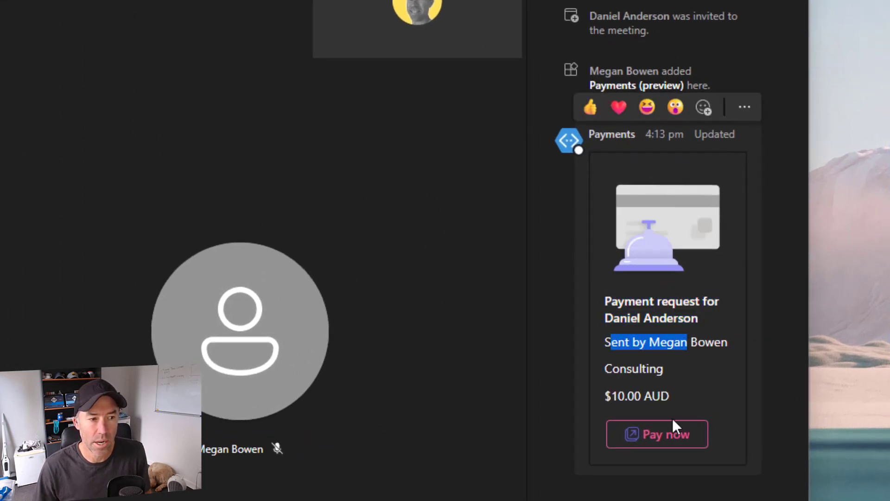
pyautogui.moveTo(602, 368); pyautogui.dragTo(650, 369)
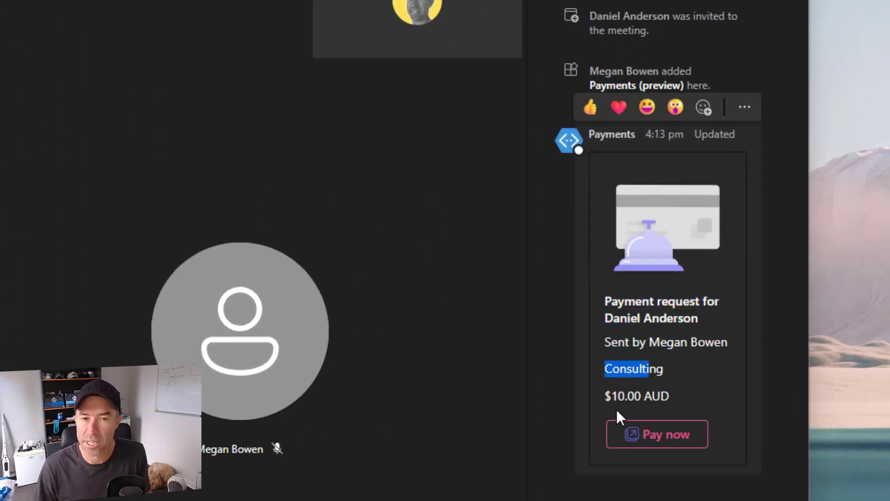
# Open the AUD 10.00 card payment form, then review the payee, cardholder name and card number fields down to Pay and Cancel
pyautogui.click(671, 443)
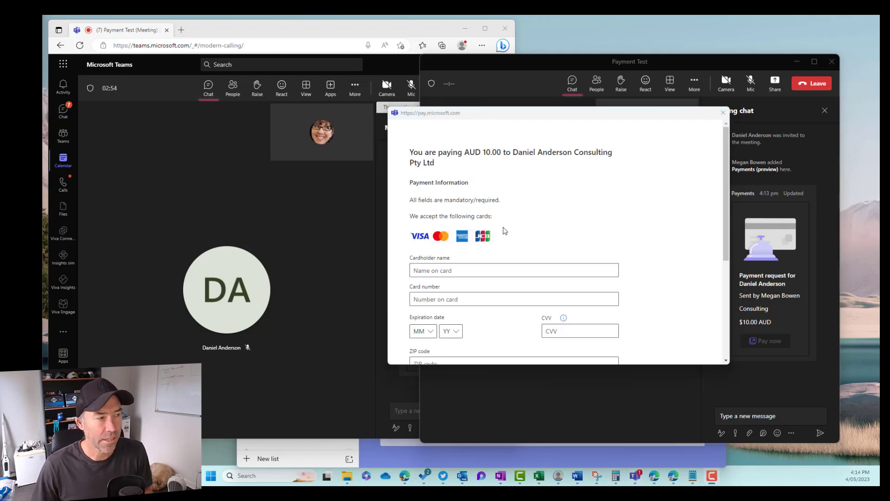
pyautogui.moveTo(432, 153); pyautogui.dragTo(589, 154)
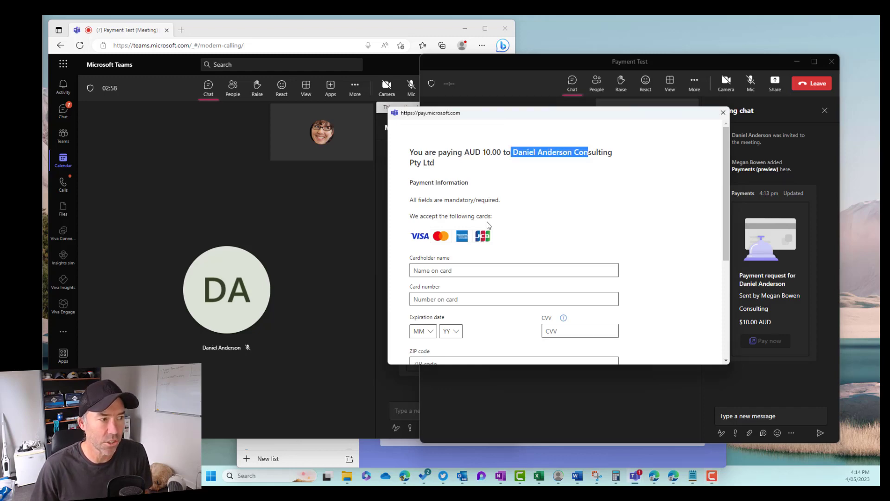
pyautogui.scroll(-2, 485, 227)
pyautogui.click(455, 182)
pyautogui.click(457, 212)
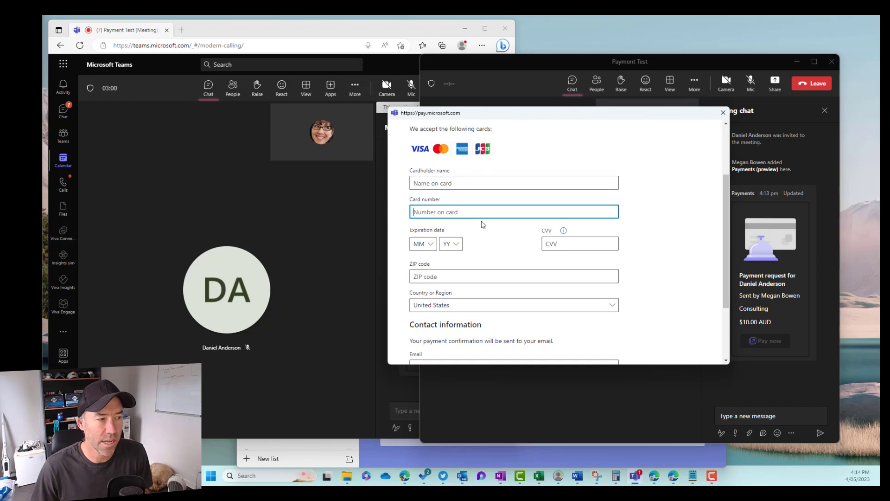
pyautogui.scroll(-2, 483, 225)
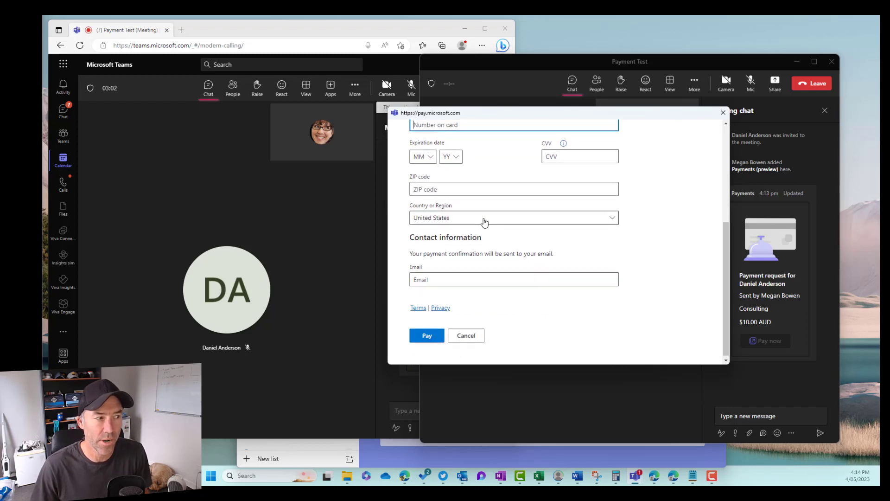